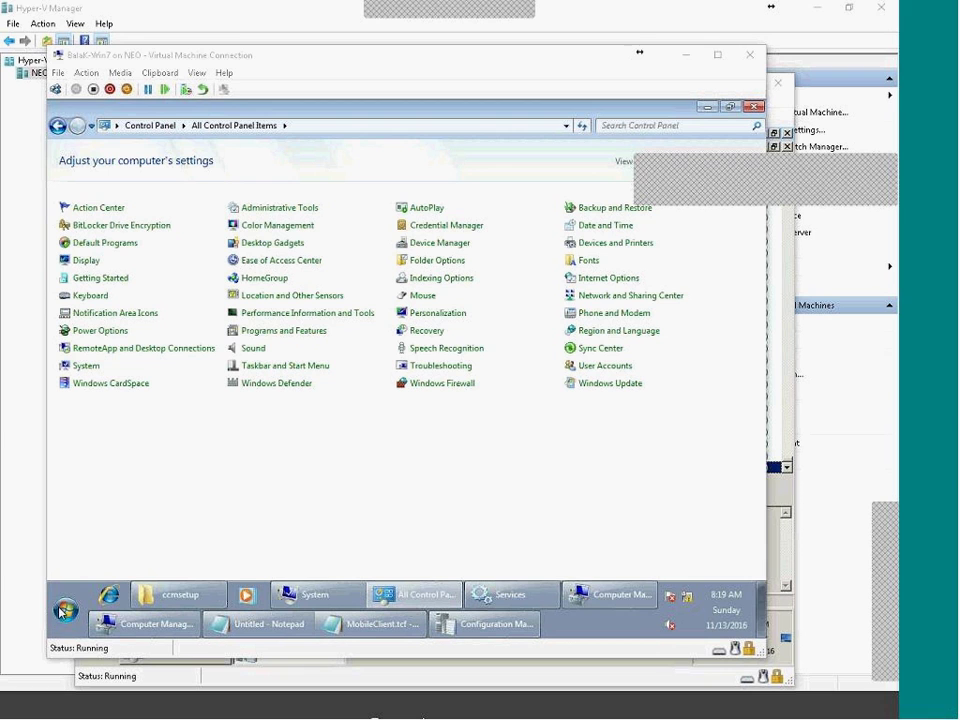
- Check the final entries of ccmsetup.log on the Windows 7 client for the client installation's exit status
left_click(488, 630)
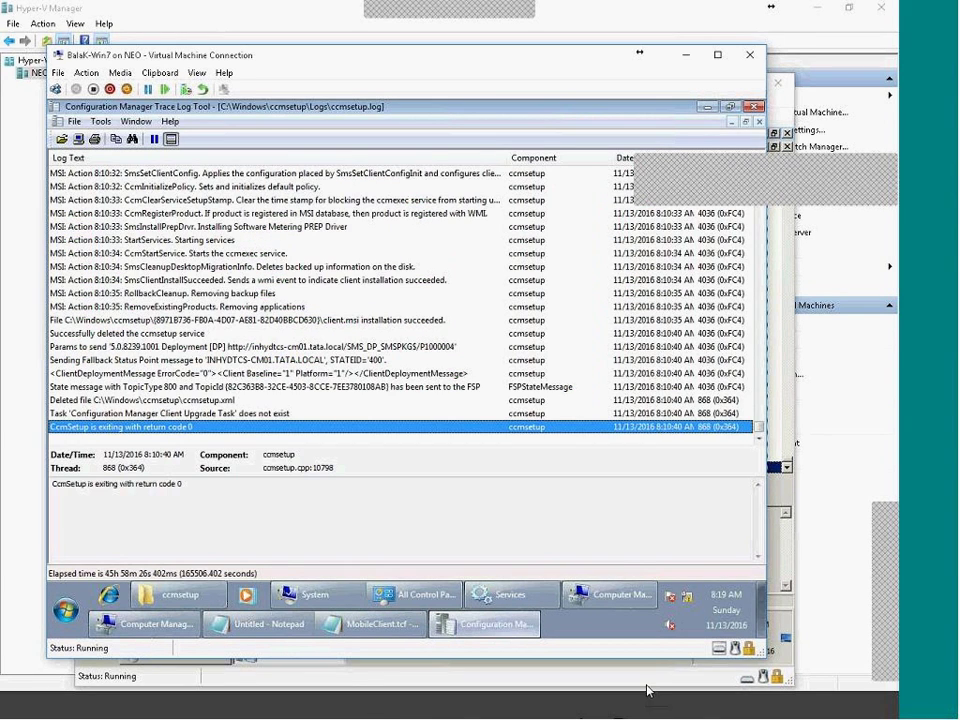
left_click(503, 499)
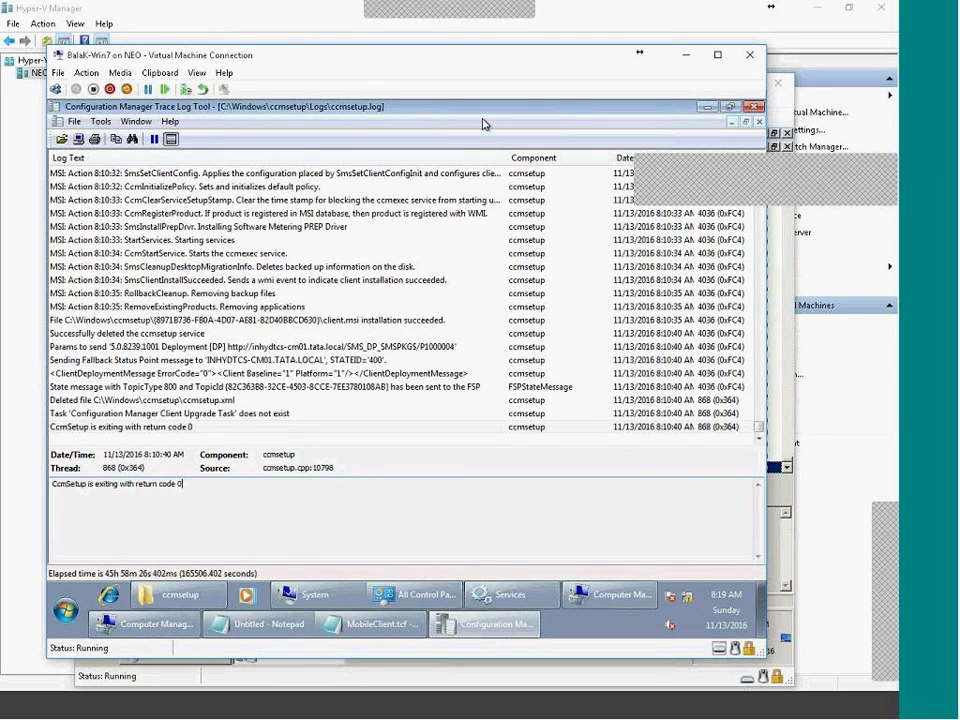
mouse_move(572, 703)
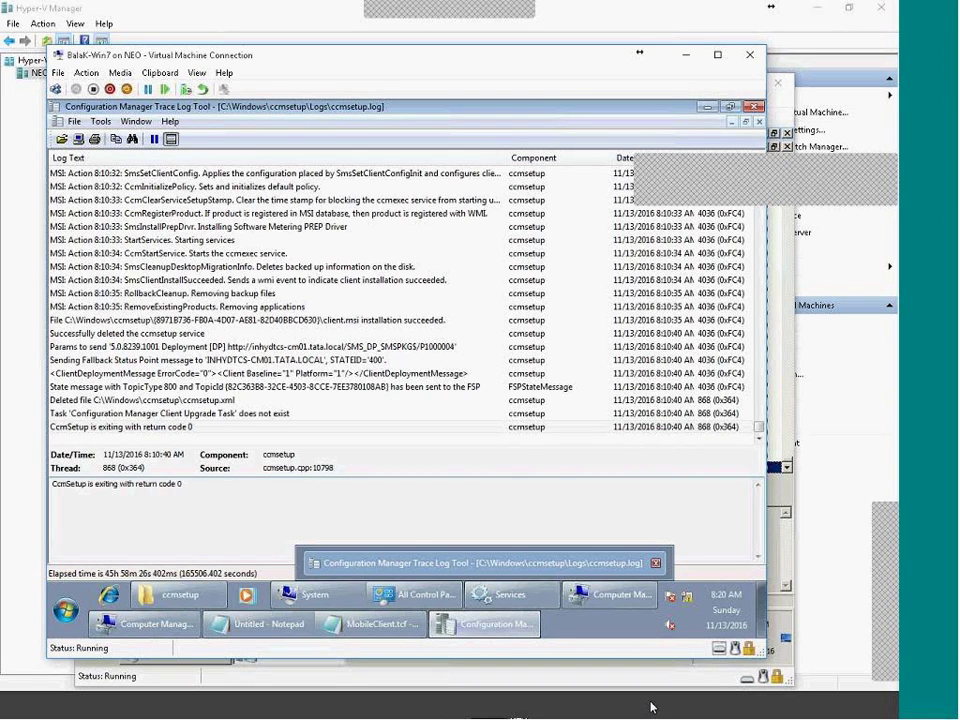
- Switch to the SCCM server virtual machine and examine the client push installation entries in ccm.log
left_click(713, 709)
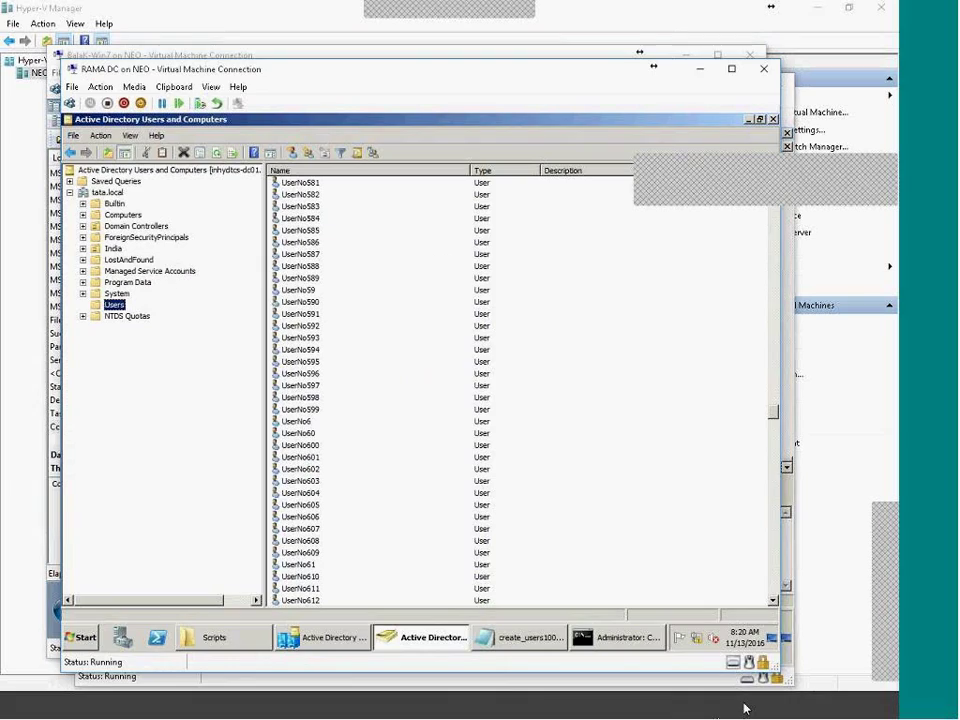
left_click(745, 708)
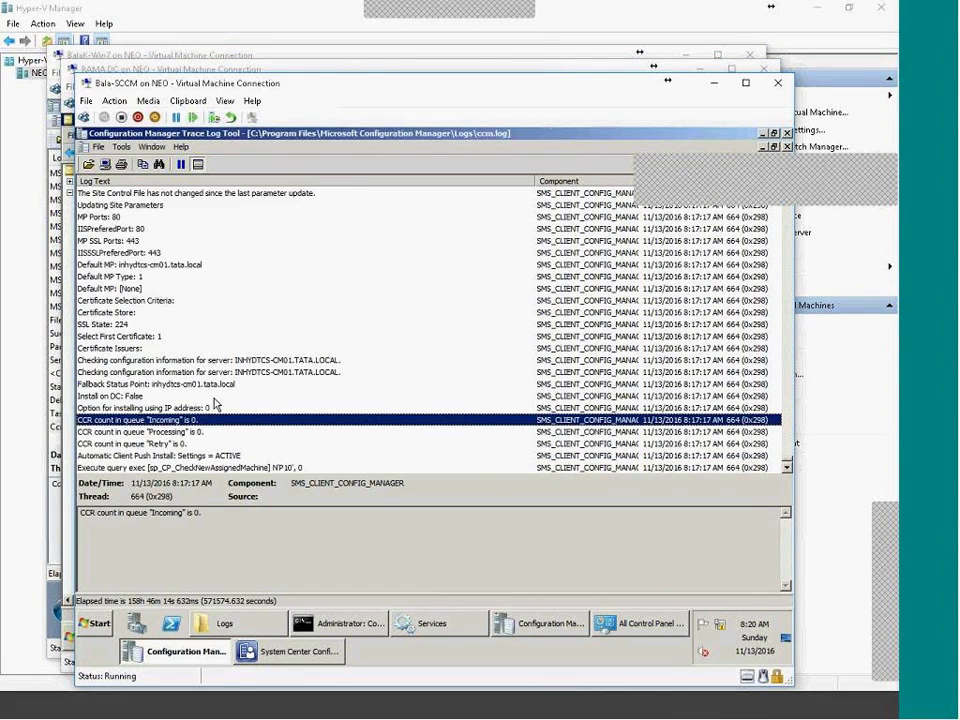
scroll(215, 403, "up", 12)
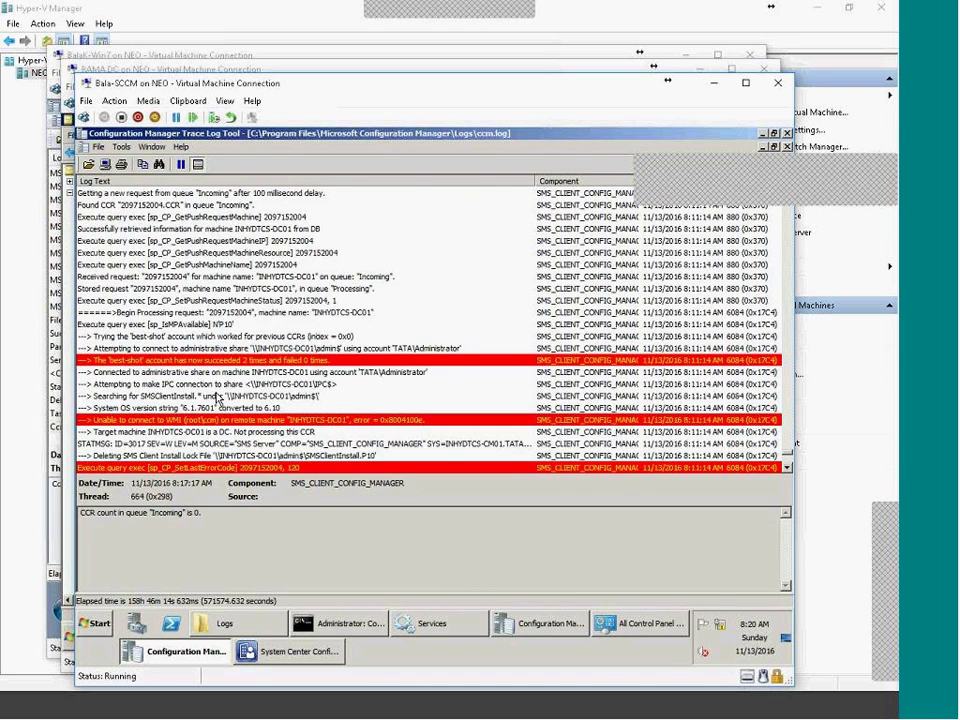
scroll(215, 400, "down", 12)
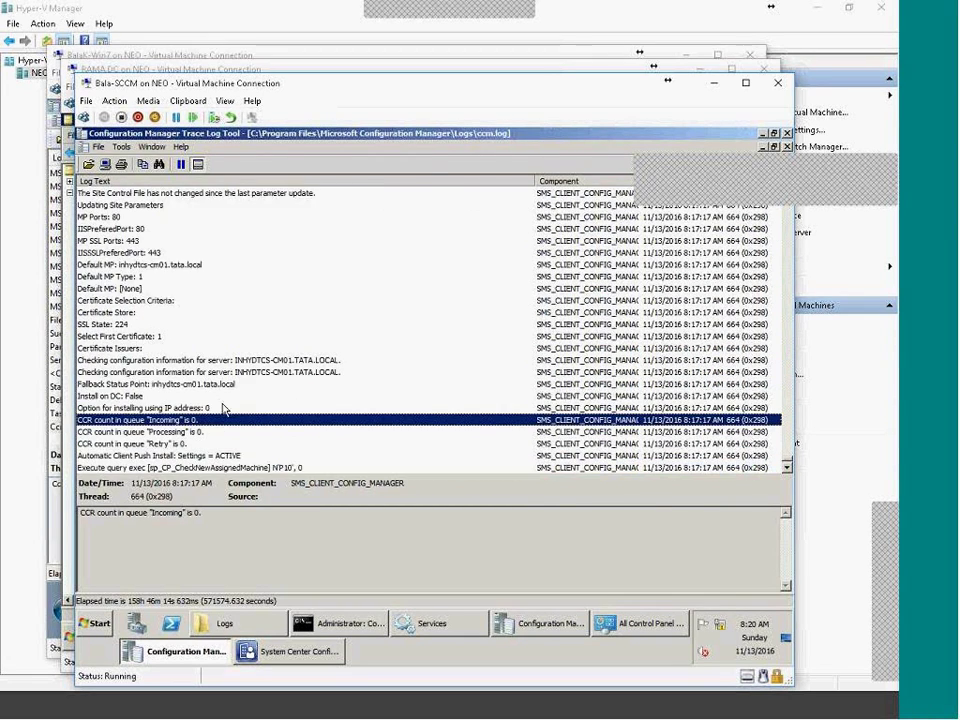
scroll(445, 180, "up", 2)
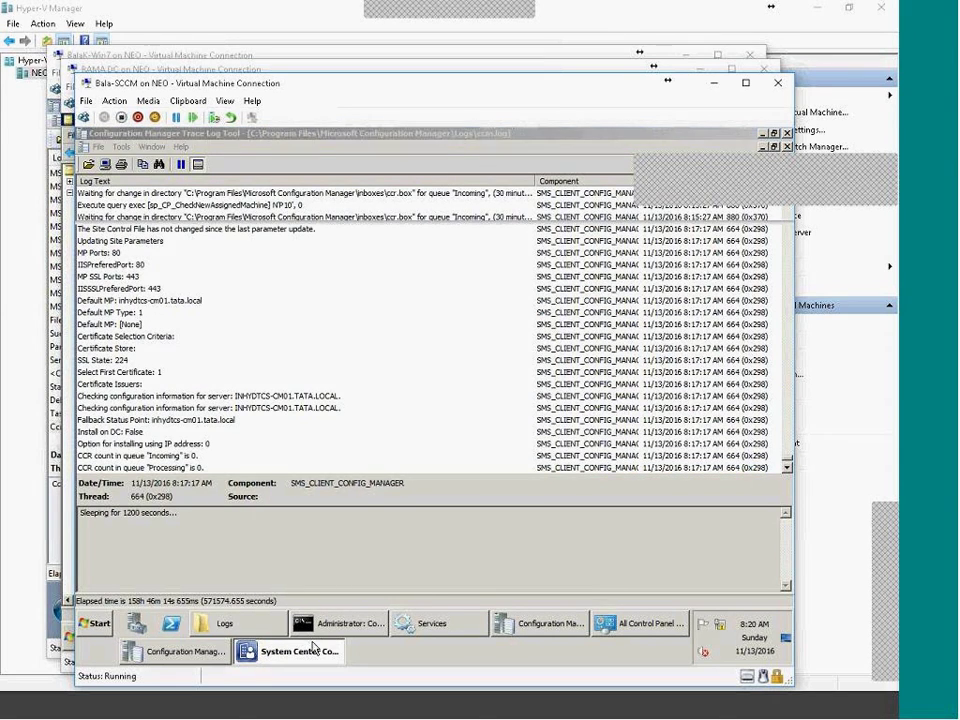
- Update the membership of the All Systems device collection in the Configuration Manager console
left_click(315, 650)
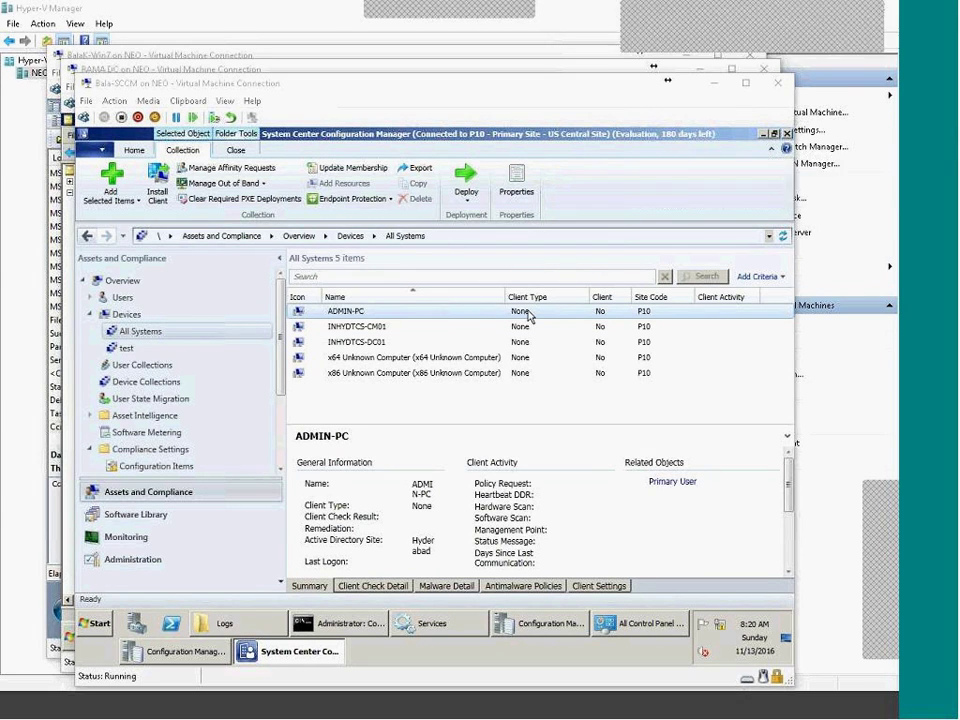
left_click(145, 382)
right_click(153, 381)
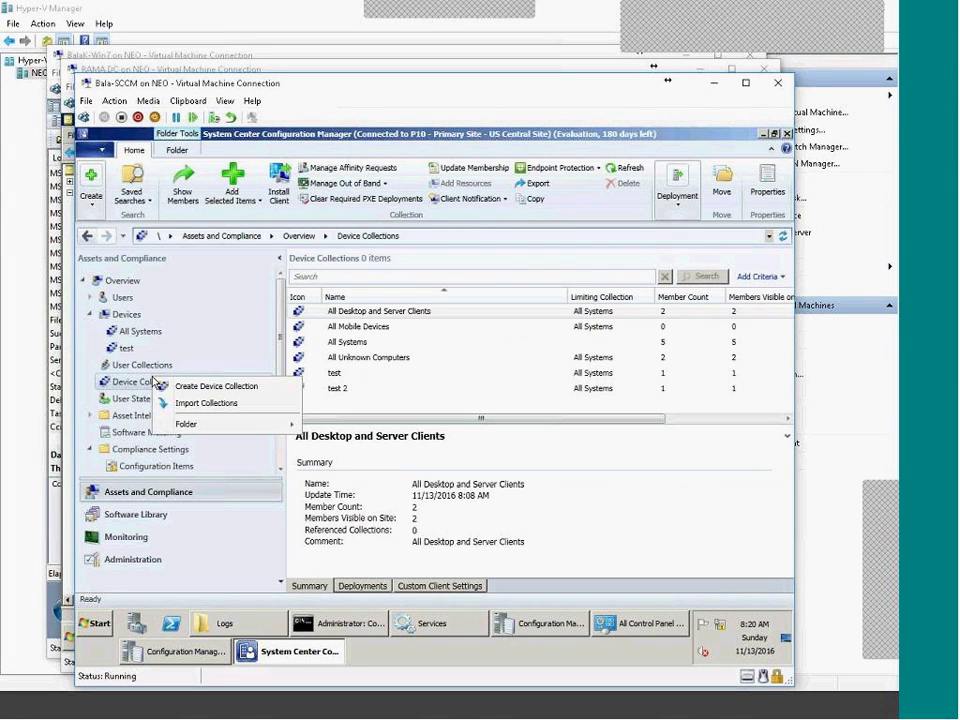
left_click(208, 285)
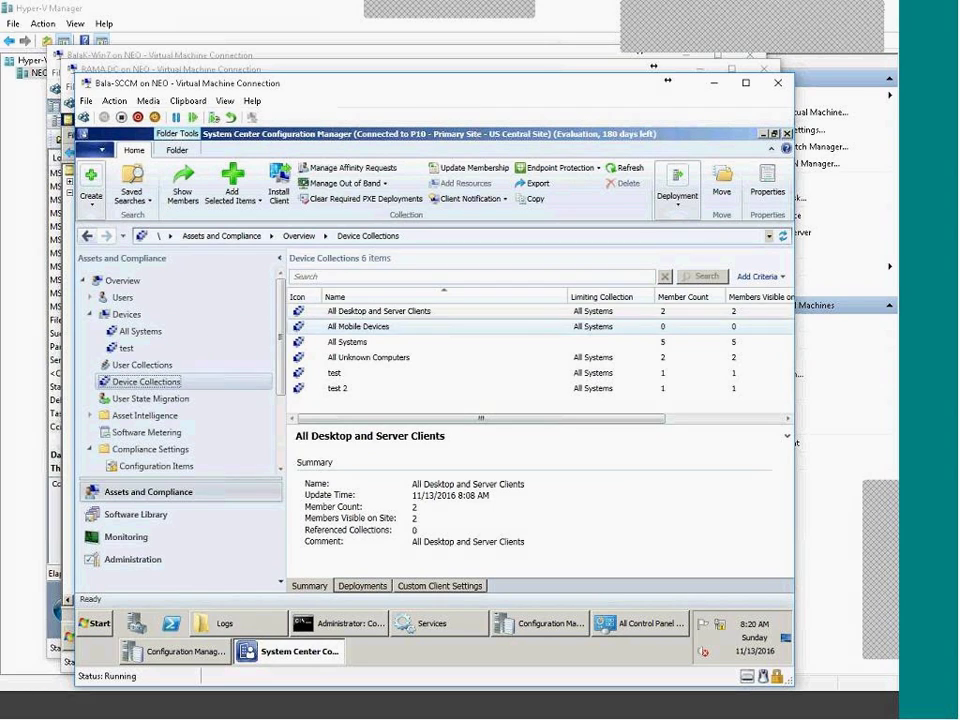
left_click(375, 342)
left_click(468, 168)
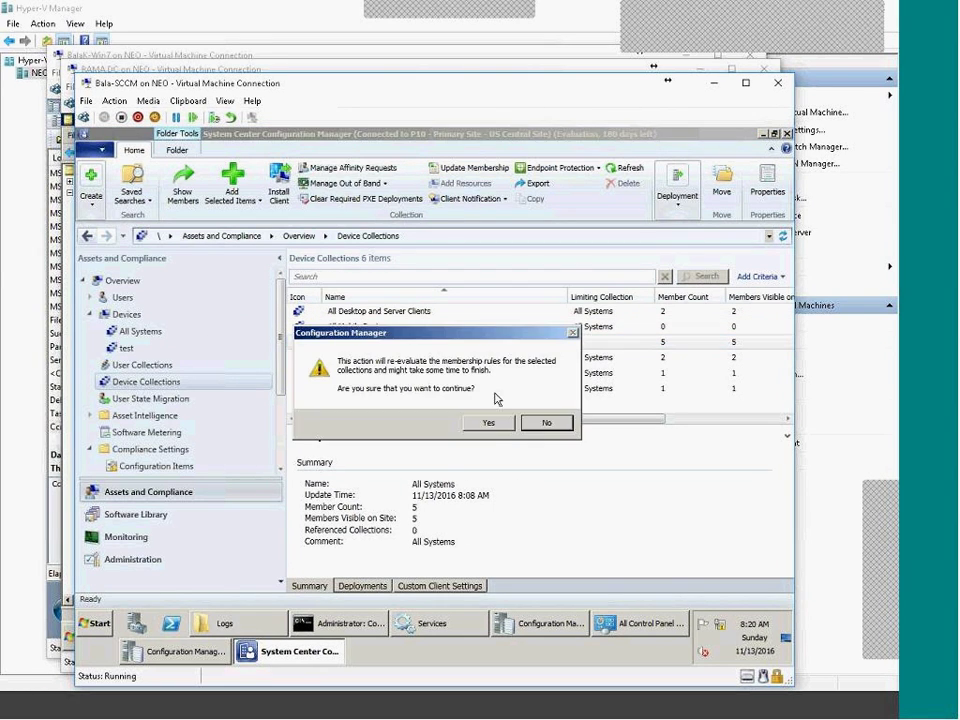
left_click(488, 422)
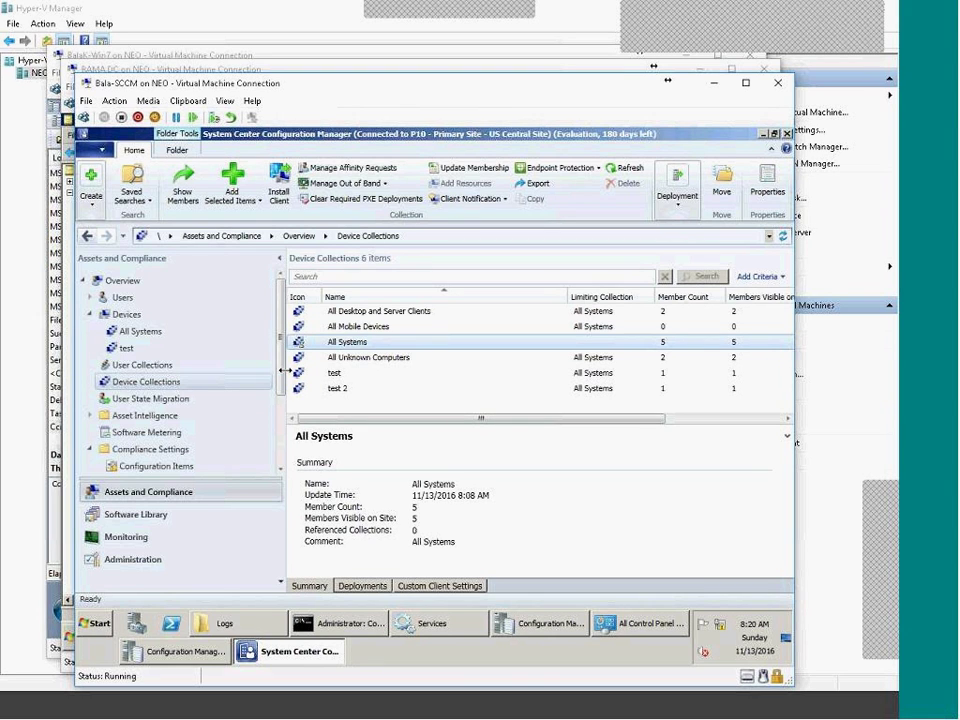
- Review the site's discovery methods, boundaries and boundary groups, and show the members of the Hyderabad Site boundary group
scroll(285, 444, "down", 2)
scroll(285, 444, "down", 1)
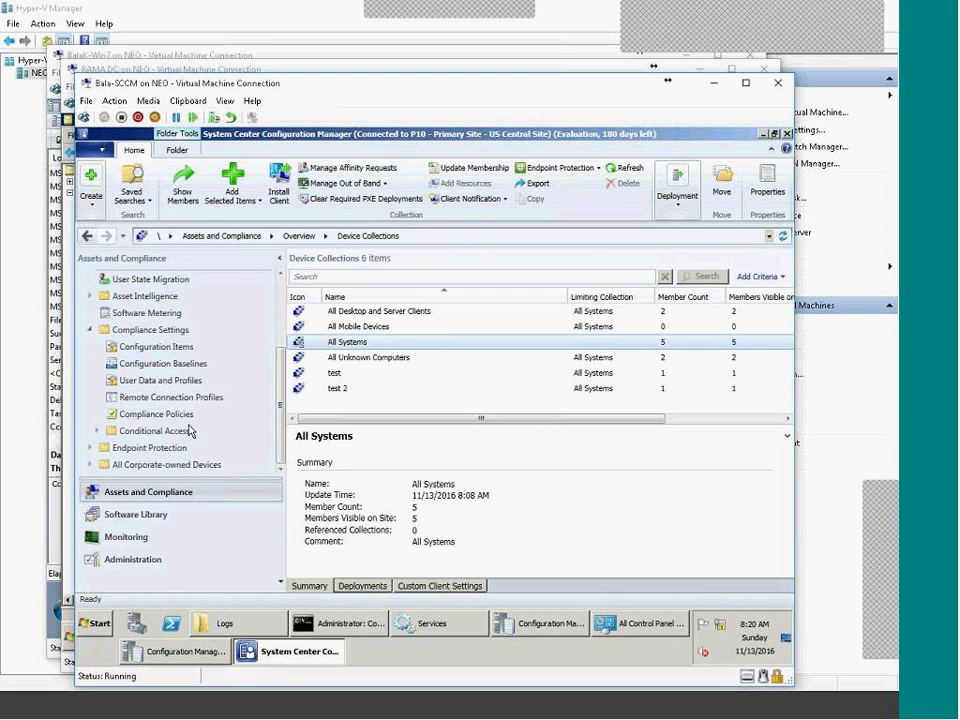
left_click(124, 562)
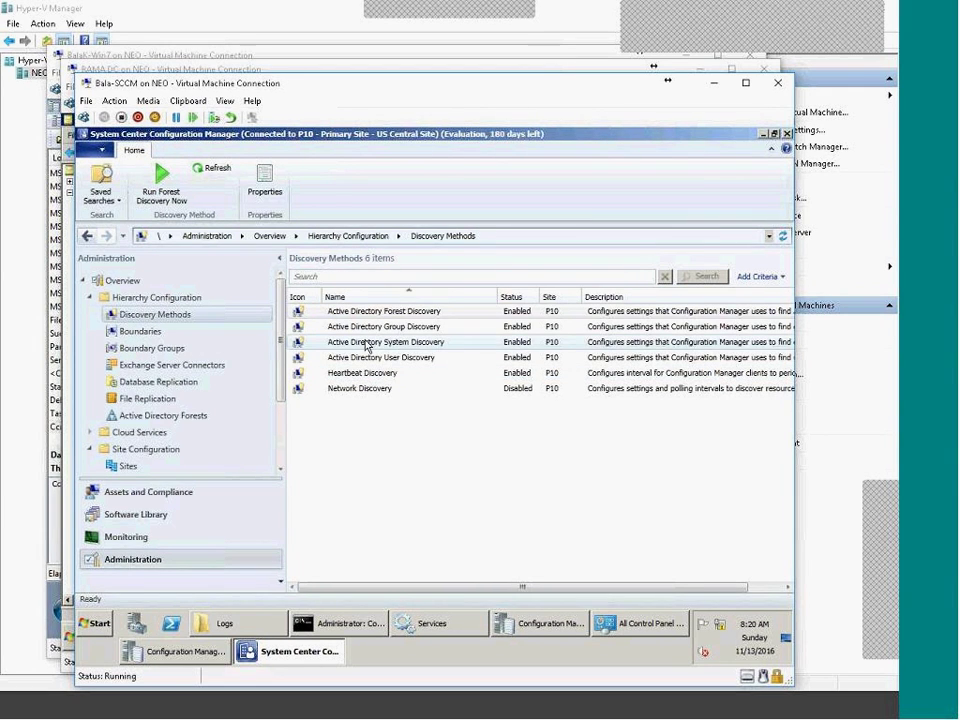
left_click(125, 331)
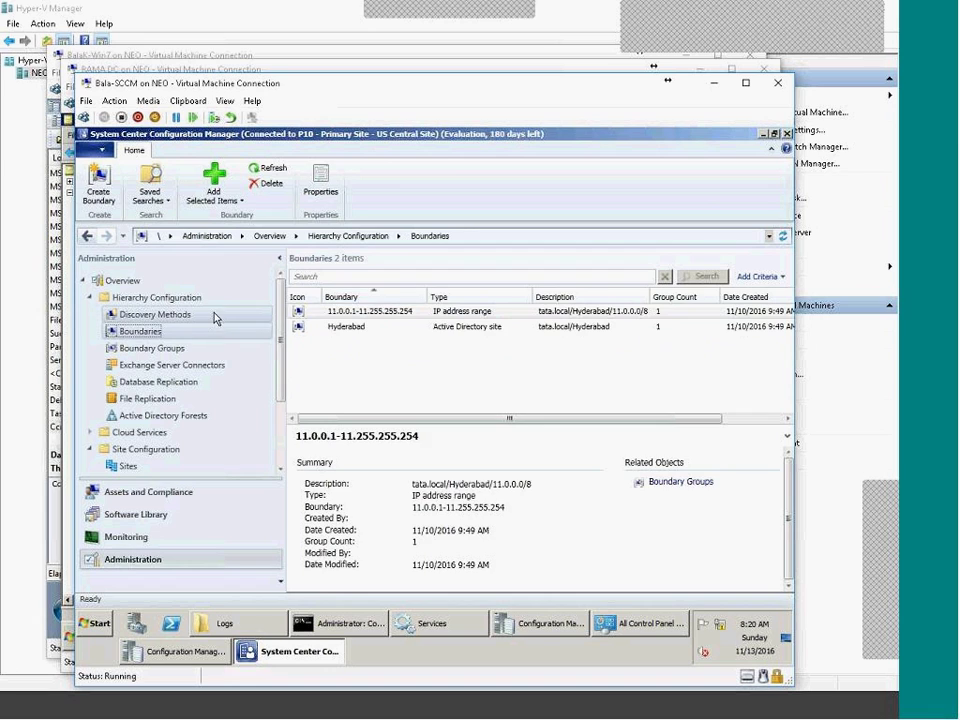
left_click(214, 316)
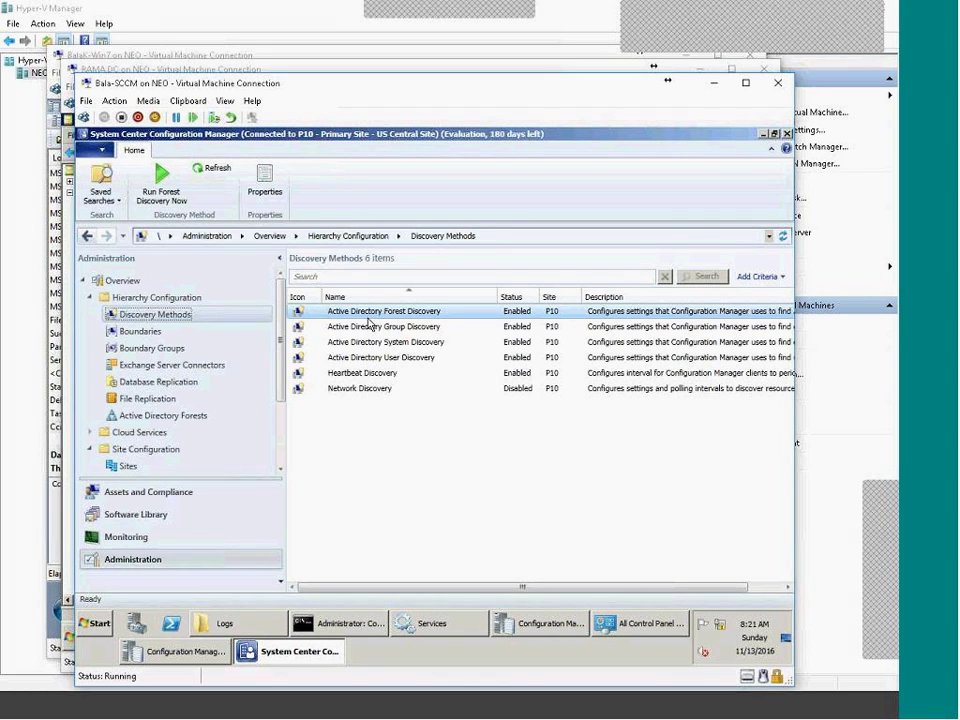
left_click(140, 331)
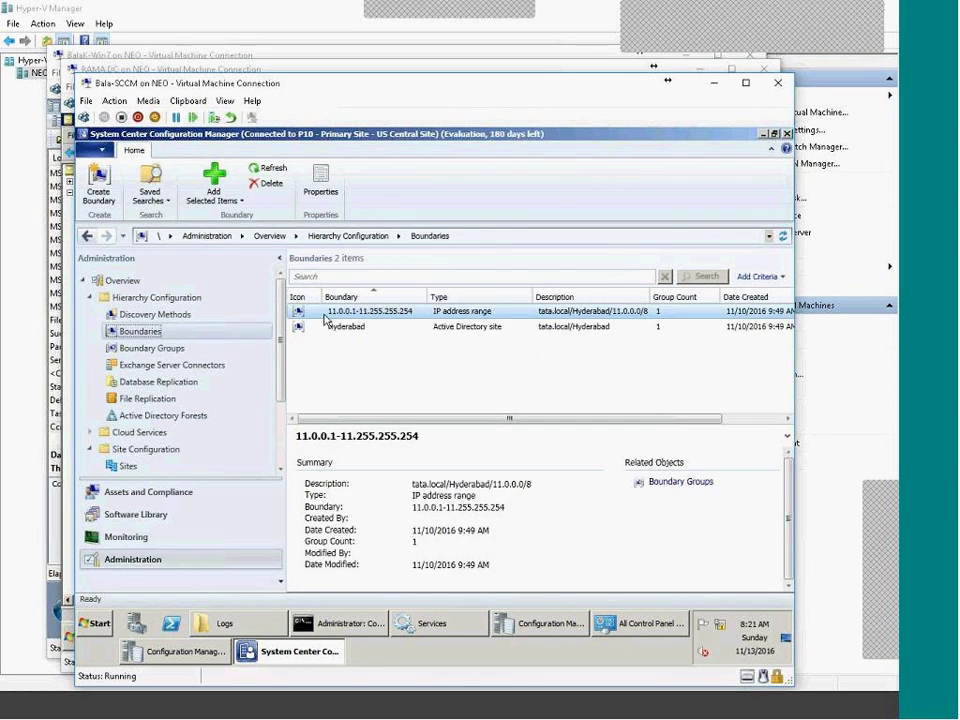
left_click(160, 350)
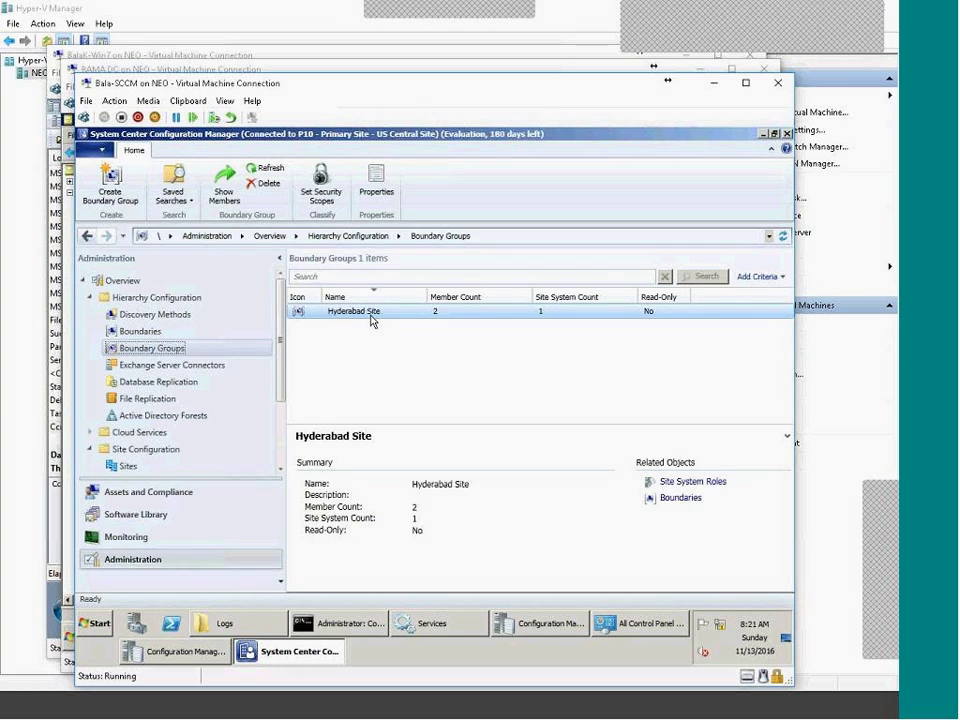
double_click(368, 312)
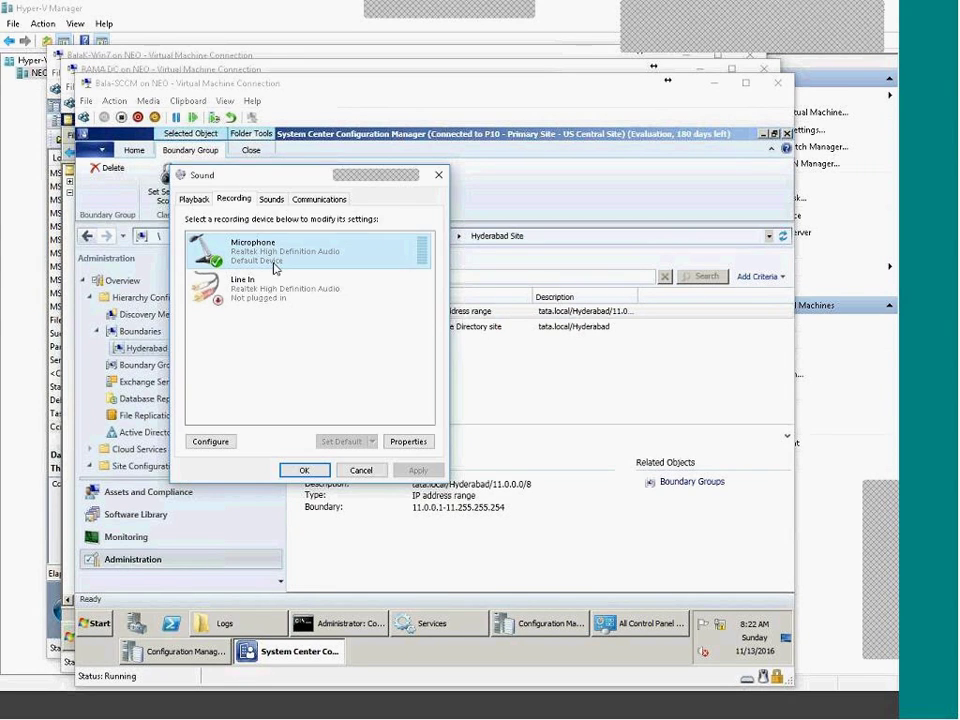
- Inspect the recording levels and default format in the Realtek microphone's properties
left_click(408, 441)
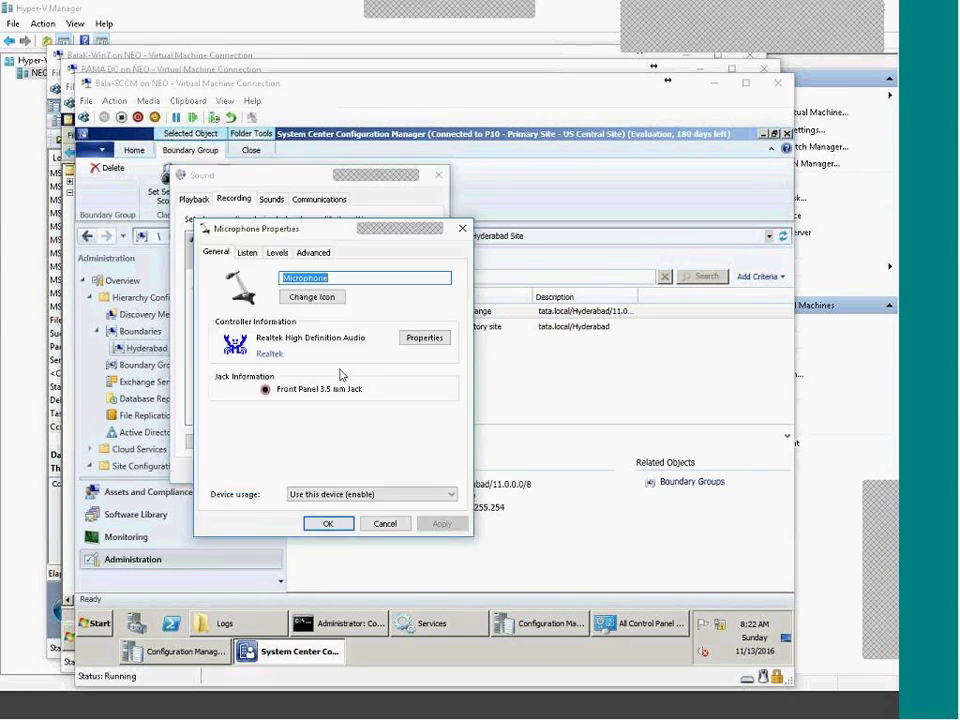
left_click(247, 253)
left_click(277, 252)
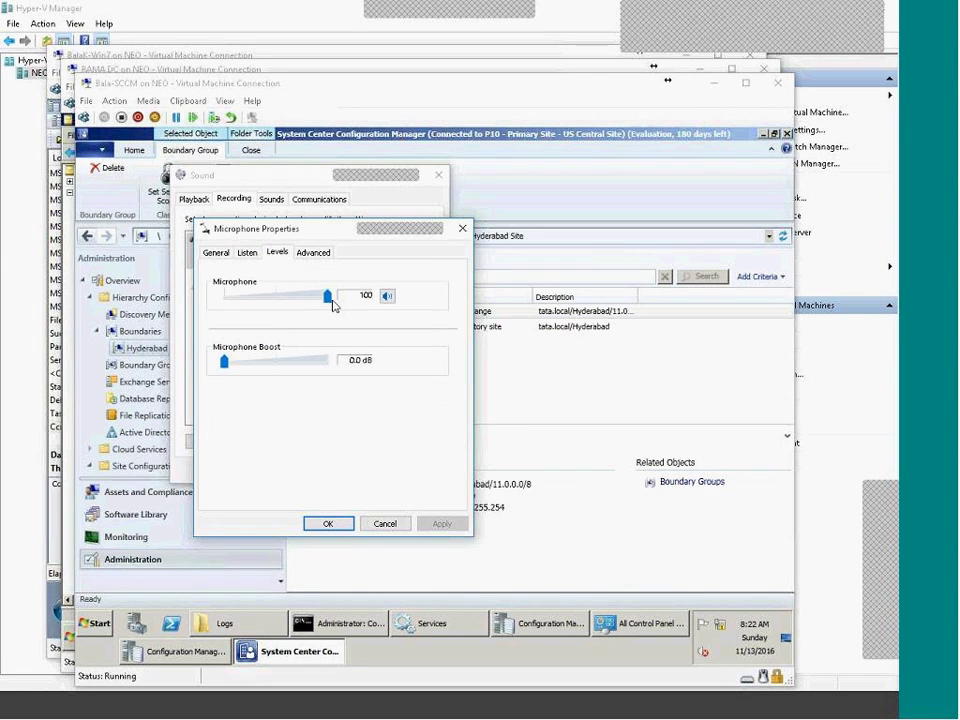
left_click(322, 254)
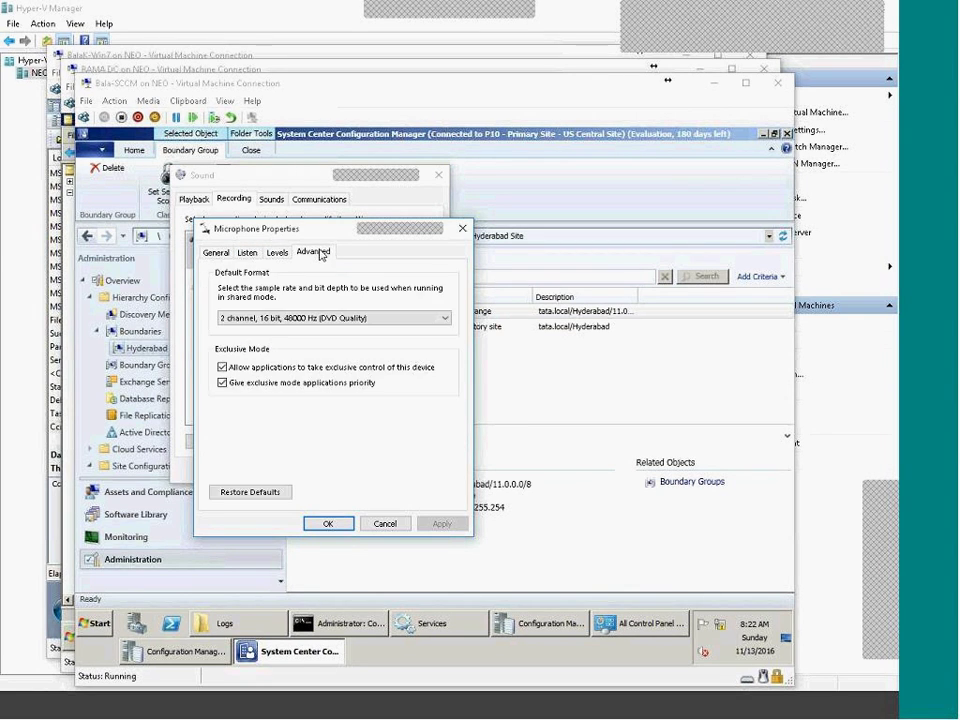
left_click(302, 318)
left_click(302, 320)
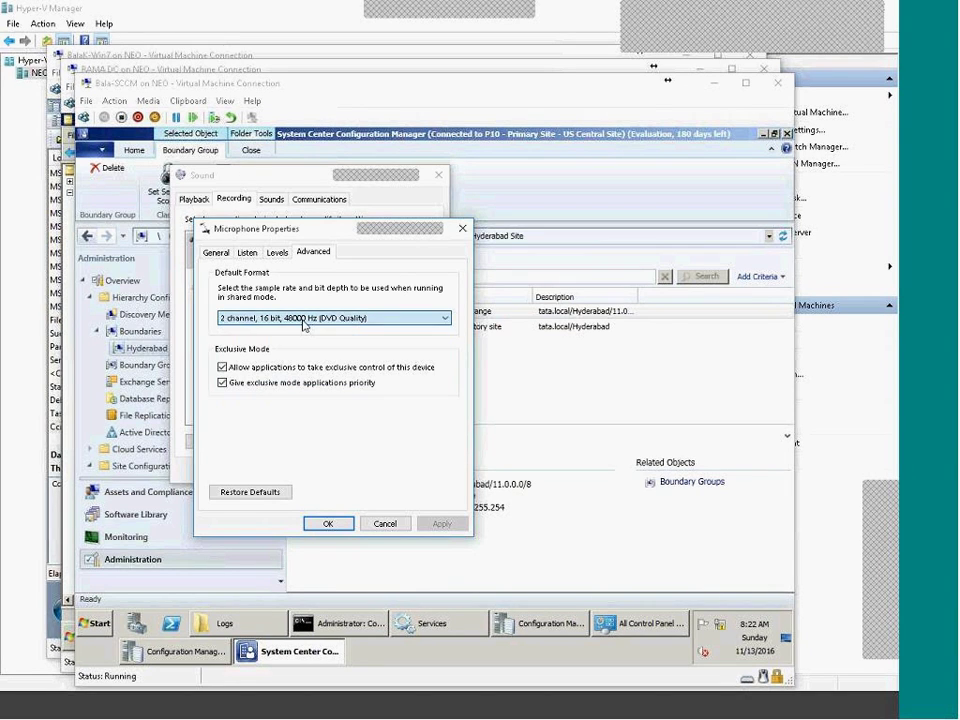
- Check the microphone's listening and level settings, and restore its advanced settings to the defaults
left_click(247, 253)
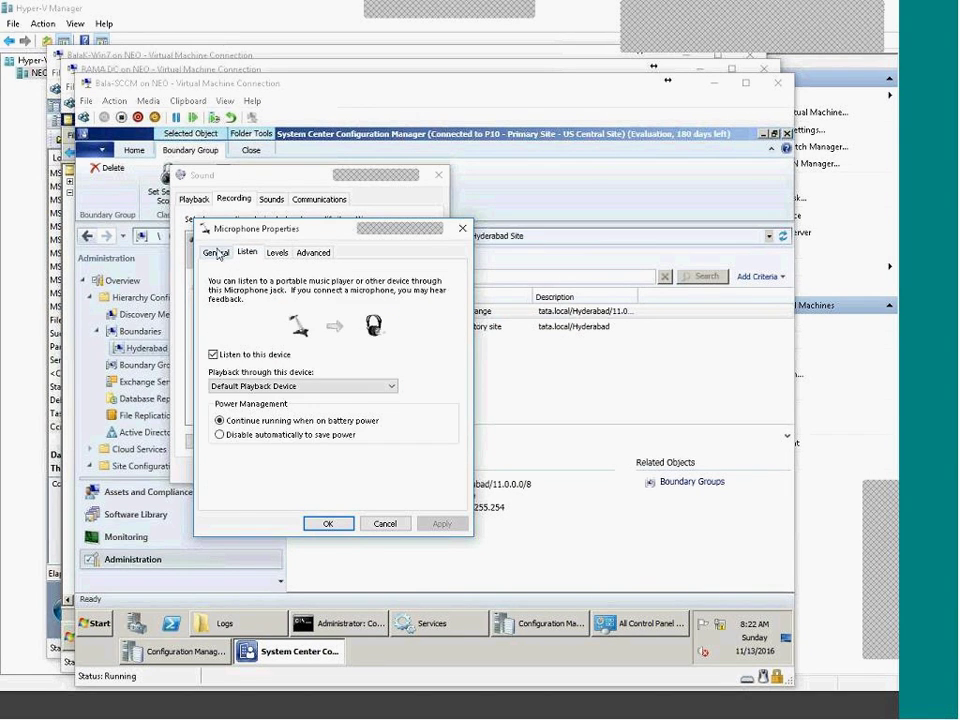
left_click(277, 253)
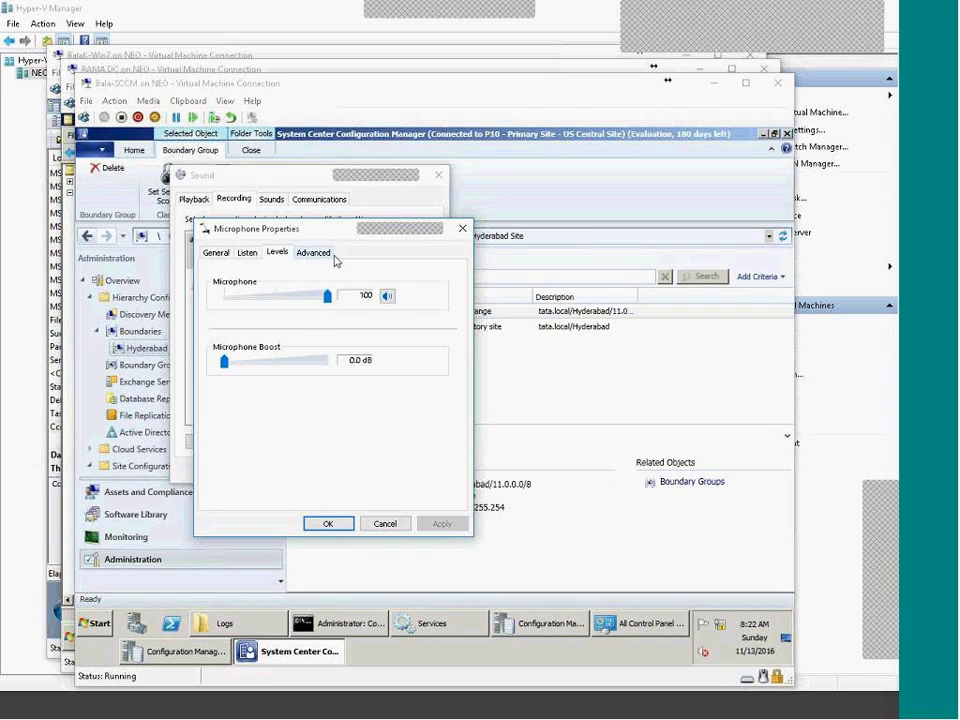
left_click(313, 252)
left_click(256, 491)
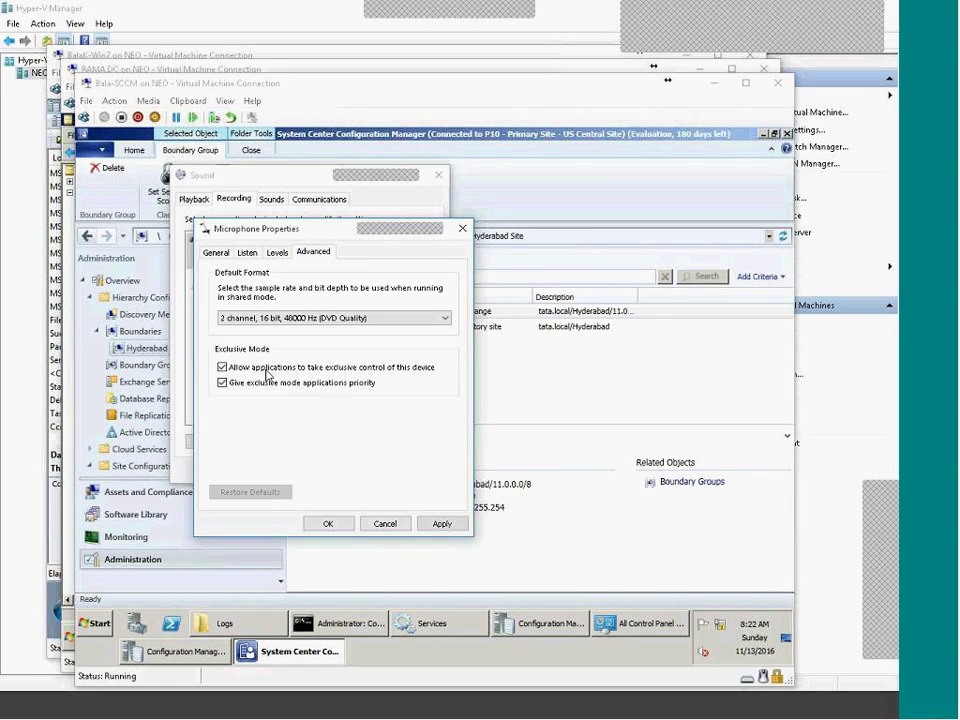
- Keep the microphone boost at 0.0 dB and save the microphone and sound settings
left_click(277, 252)
mouse_move(224, 361)
left_mouse_down()
mouse_move(356, 373)
mouse_move(214, 376)
left_mouse_up()
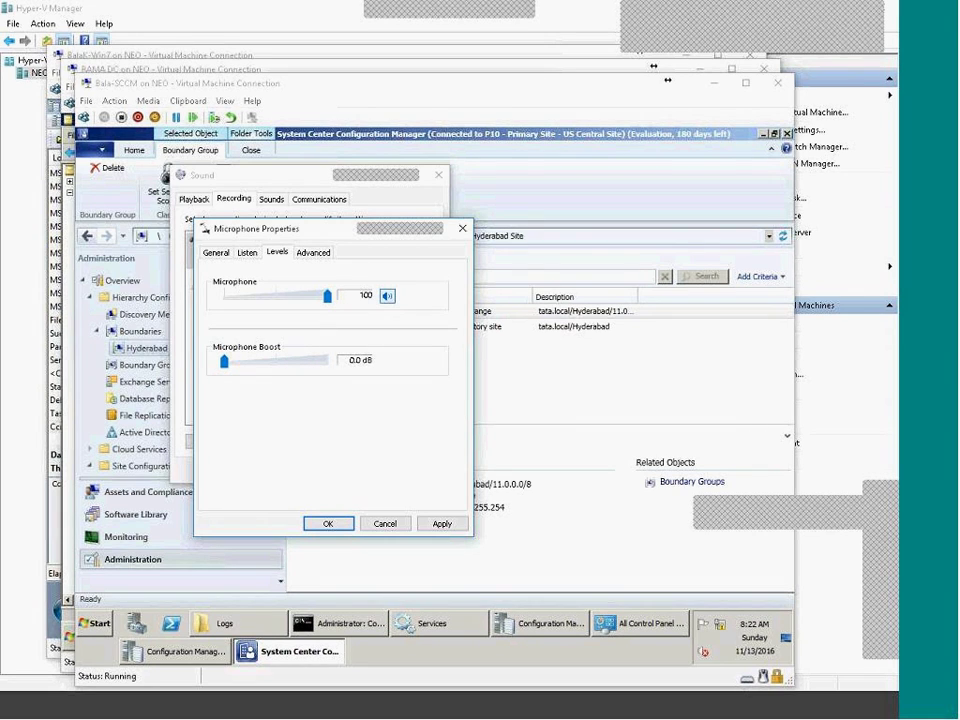
left_click(214, 253)
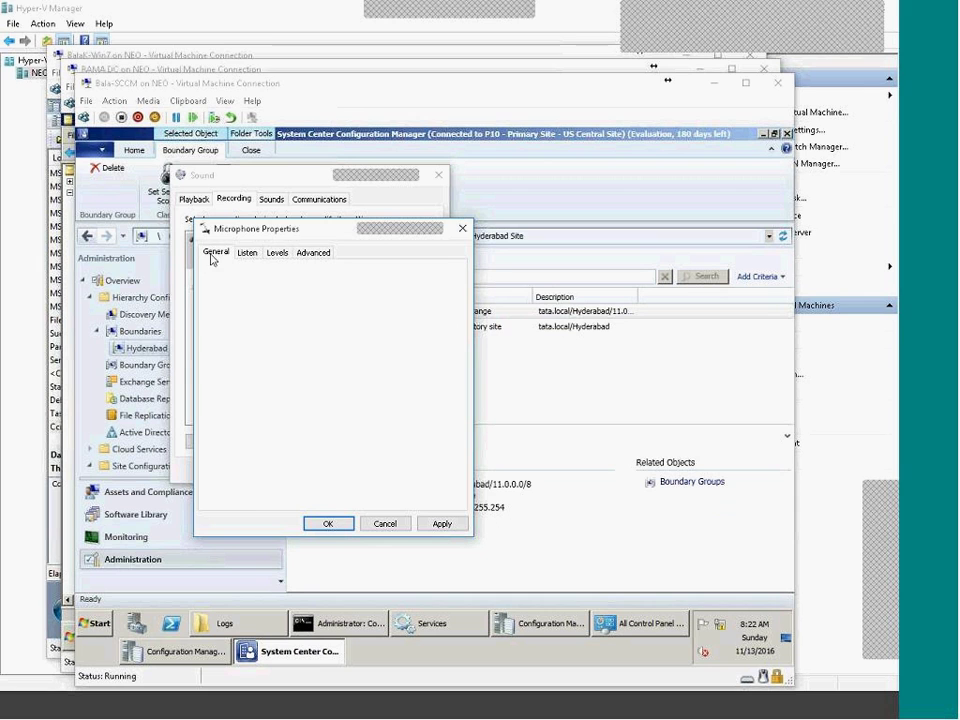
left_click(328, 524)
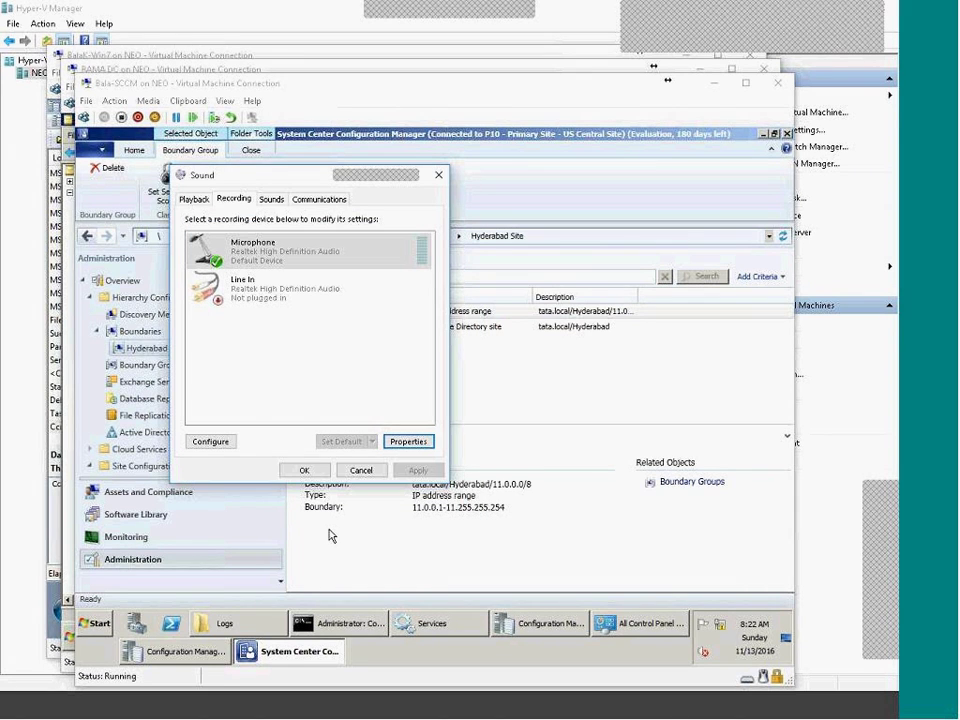
left_click(316, 474)
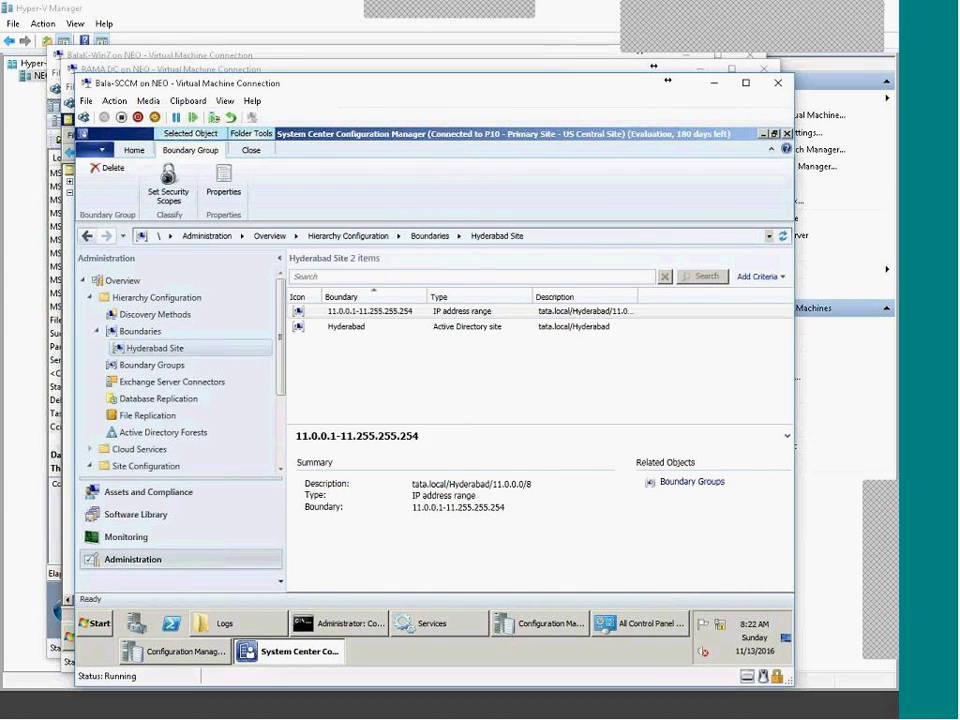
- Review the boundary groups and discovery methods again in Configuration Manager, and return to the device collections
left_click(152, 365)
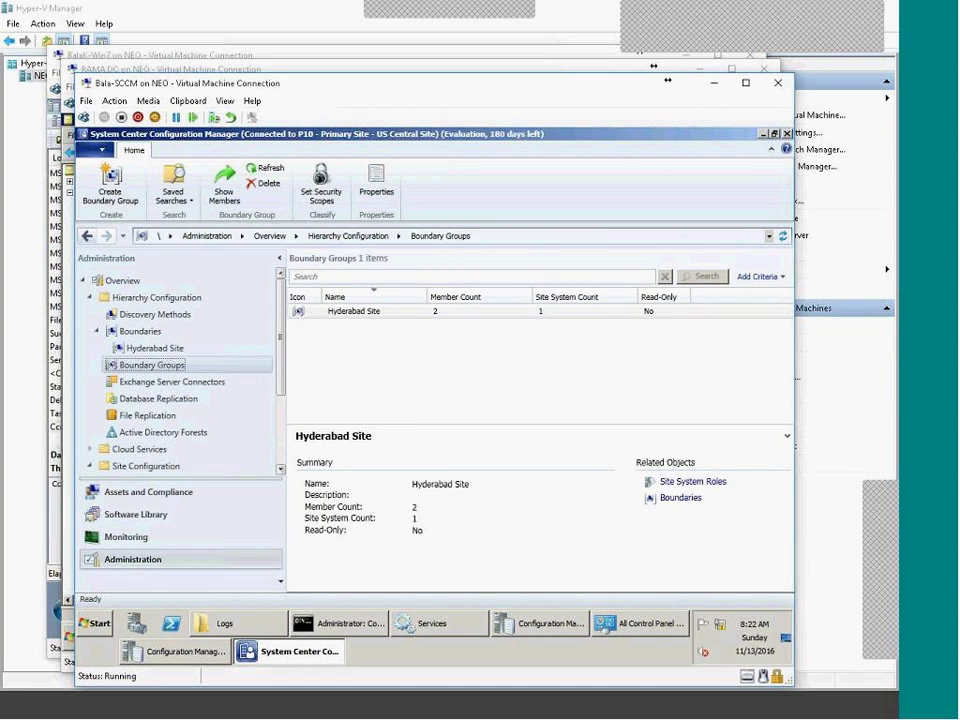
left_click(155, 314)
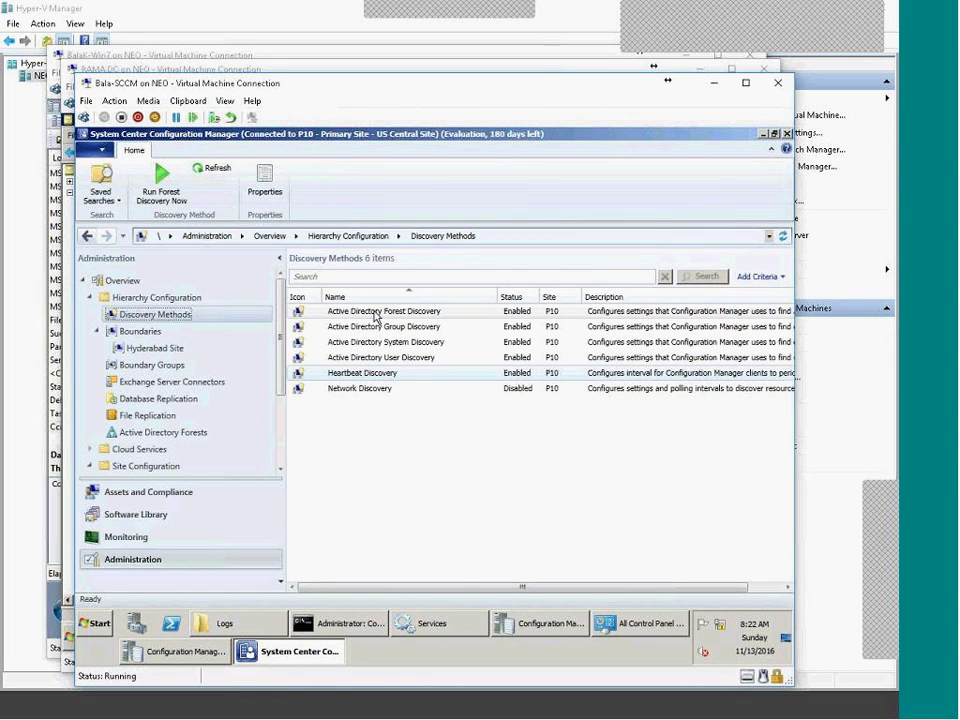
left_click(413, 360)
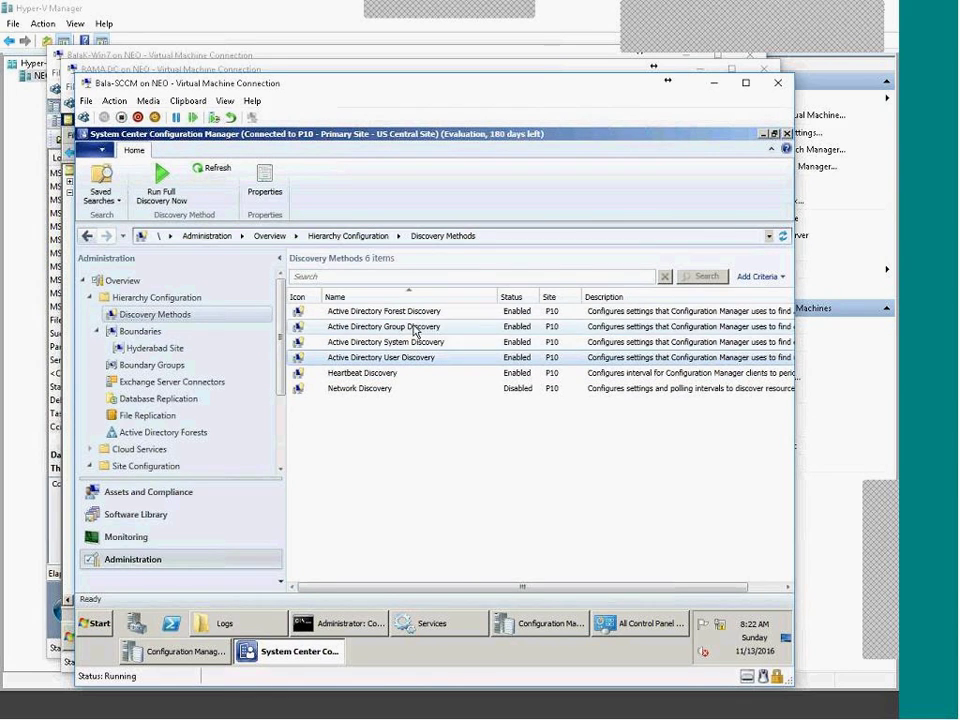
left_click(166, 495)
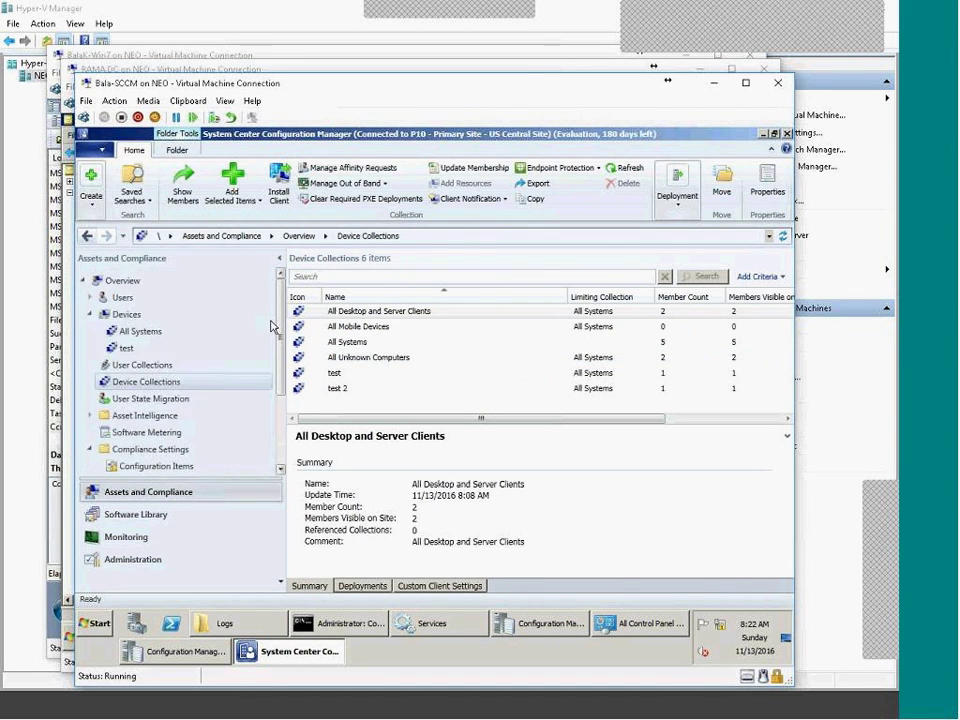
- Examine the summary of the All Systems device collection, check the user collections, and return to the device collections
left_click(350, 342)
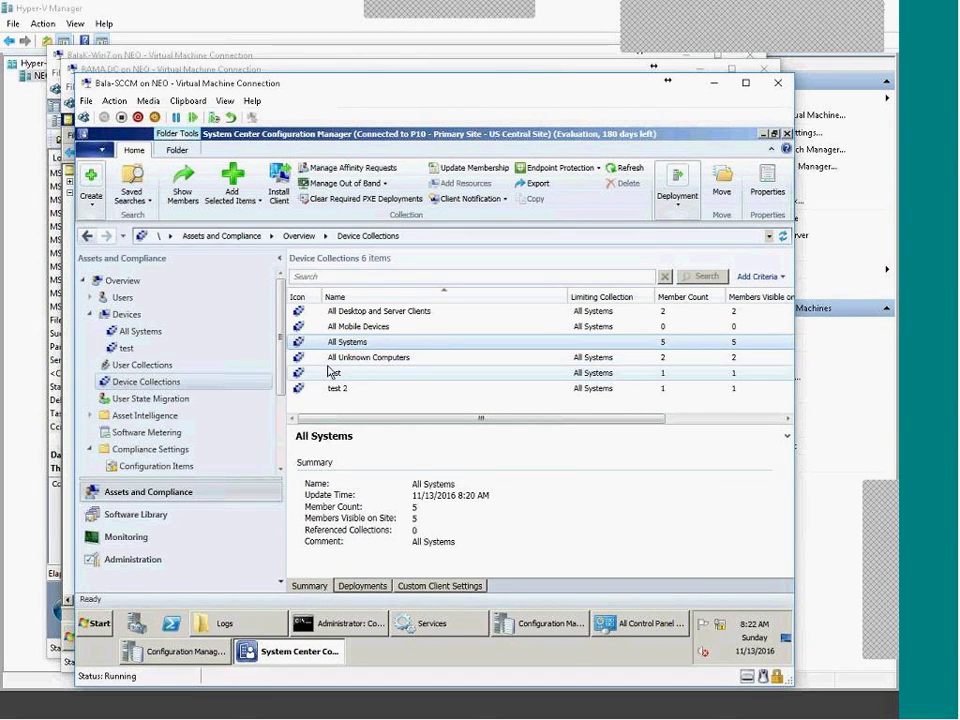
left_click(160, 367)
left_click(160, 383)
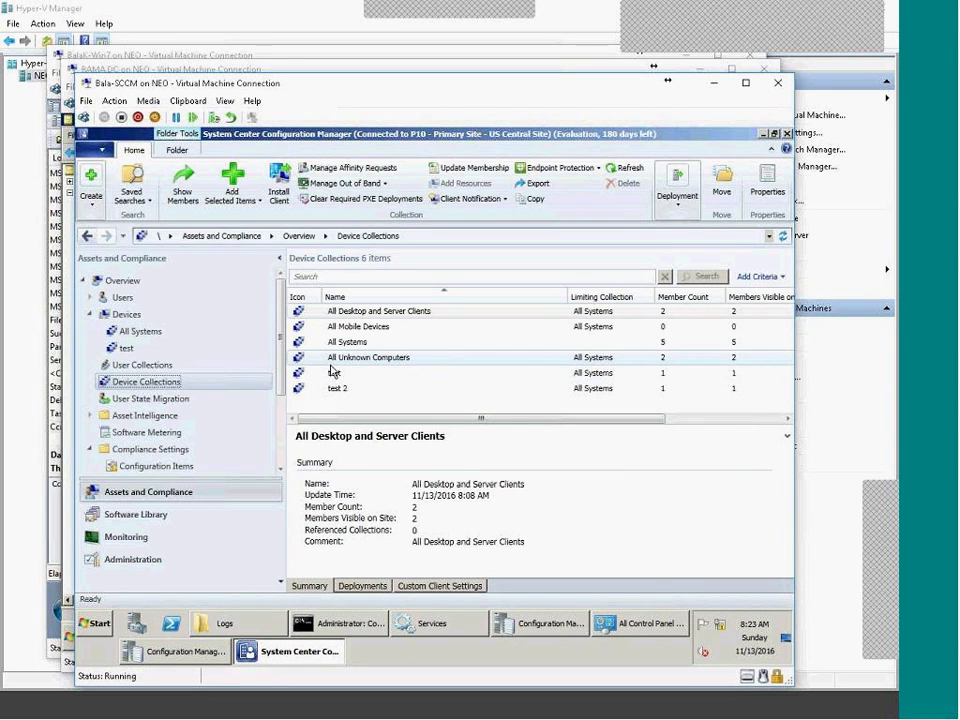
- Start a new device collection, choose its limiting collection, and bring up the rule types available for its membership rules
right_click(161, 390)
mouse_move(229, 440)
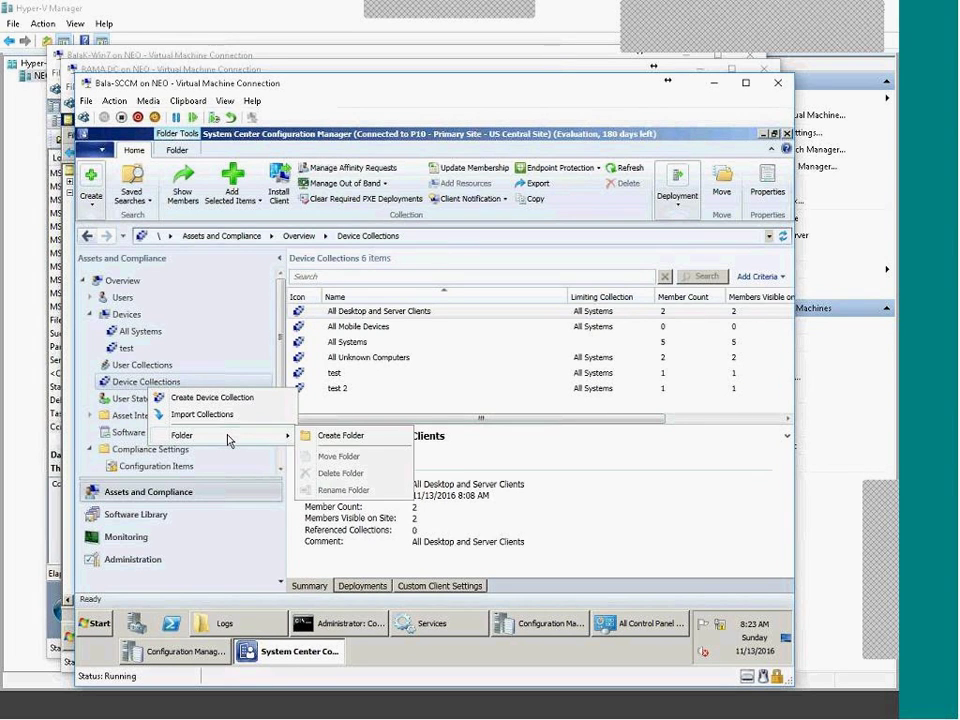
left_click(200, 399)
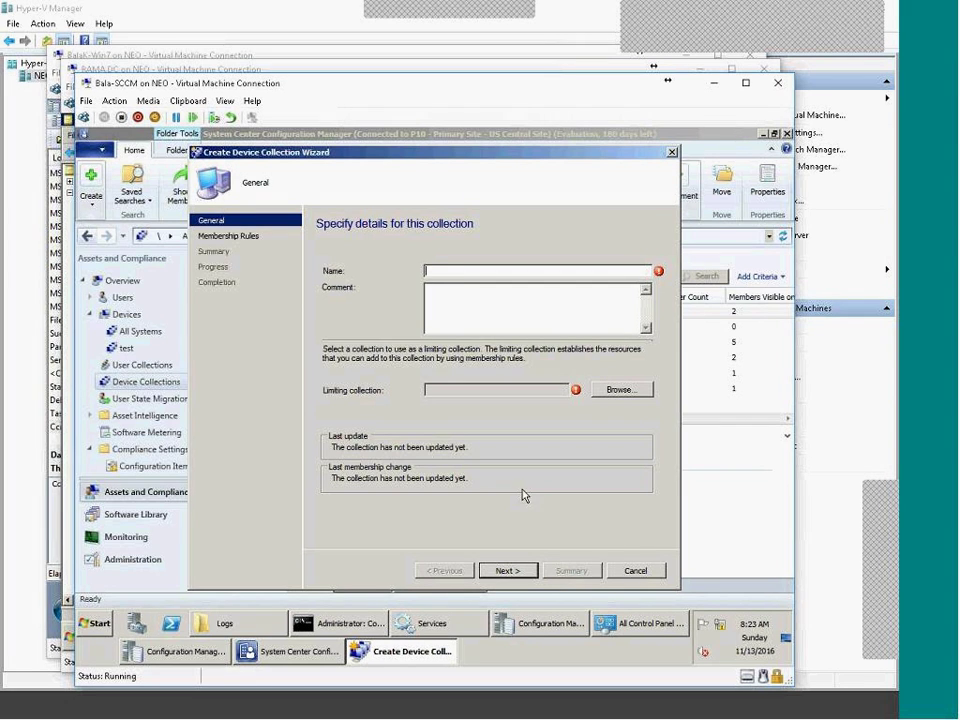
left_click(608, 390)
double_click(400, 307)
left_click(505, 571)
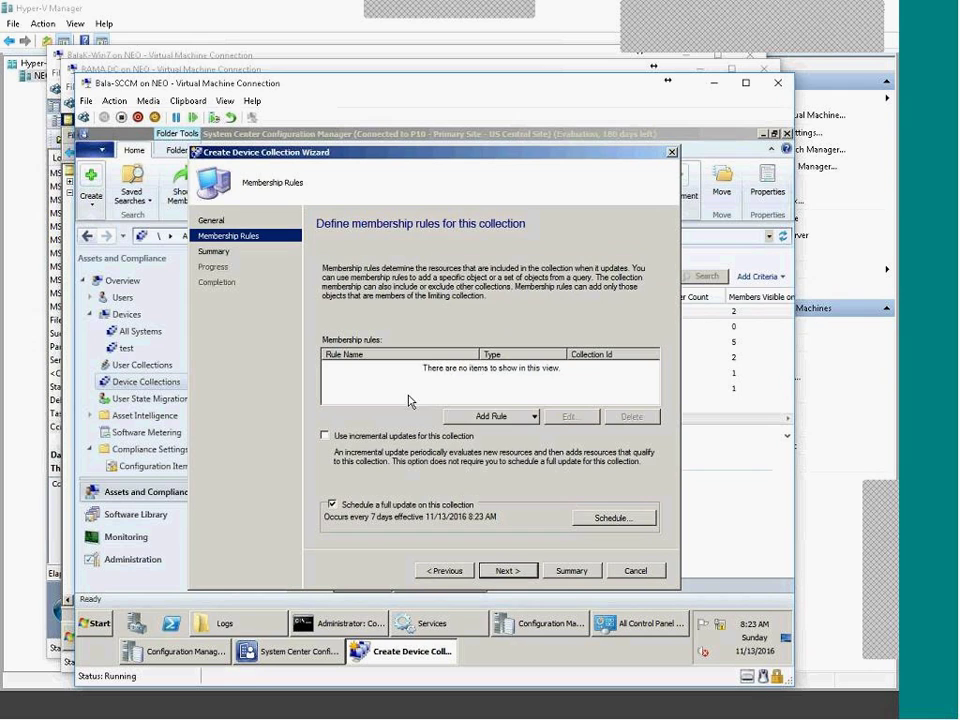
left_click(494, 416)
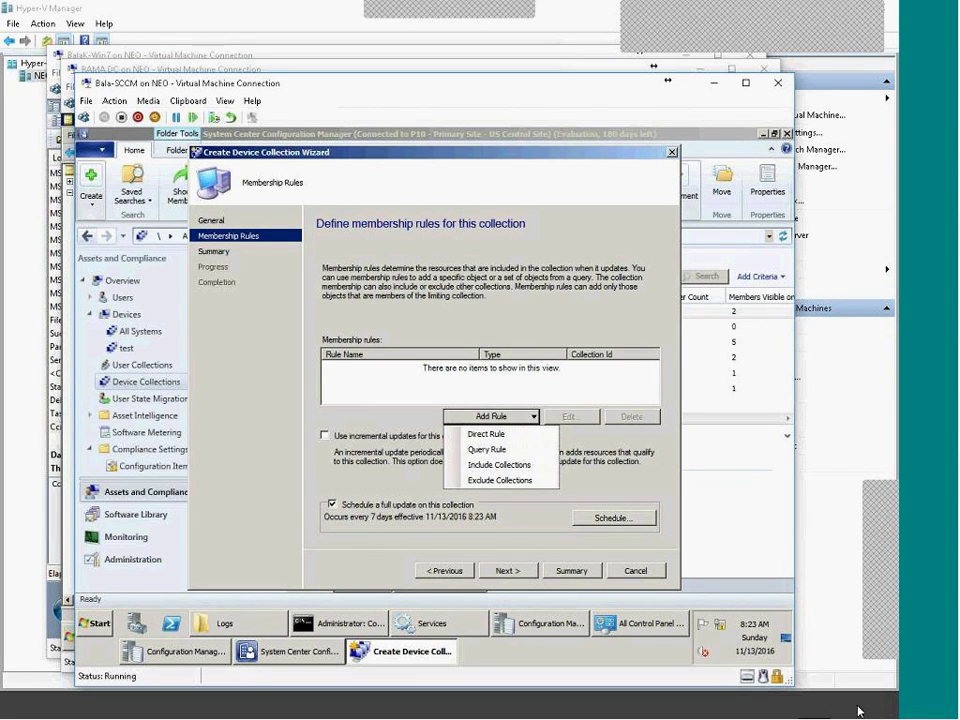
left_click(548, 449)
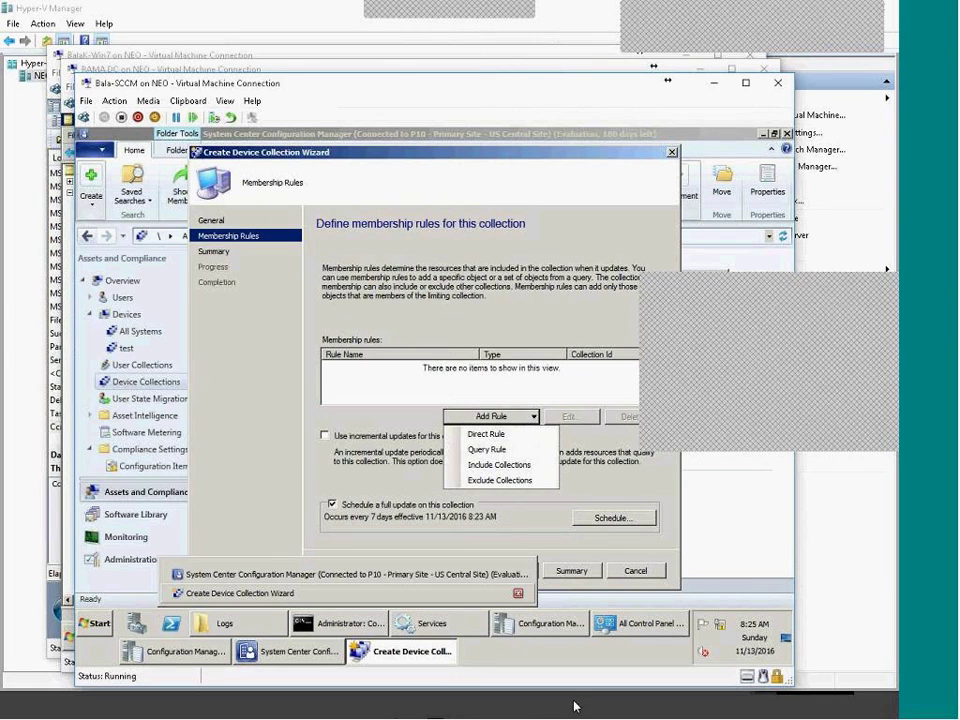
- Switch to Notepad and delete the line "am able tpo heare your both voice?" from the untitled note
left_click_drag(354, 319, 150, 331)
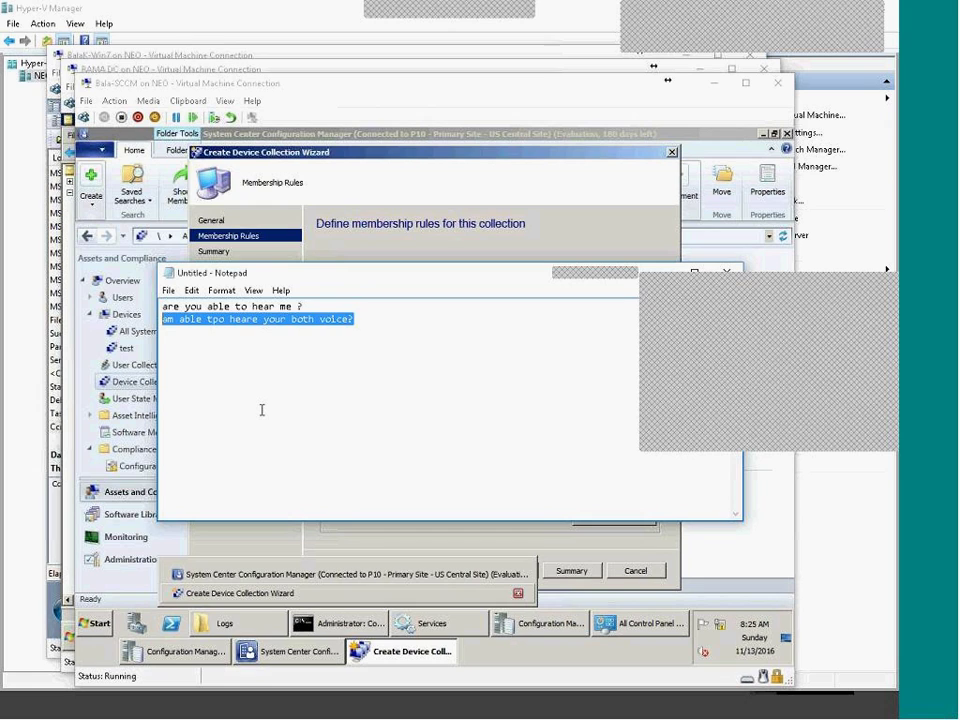
key("Delete")
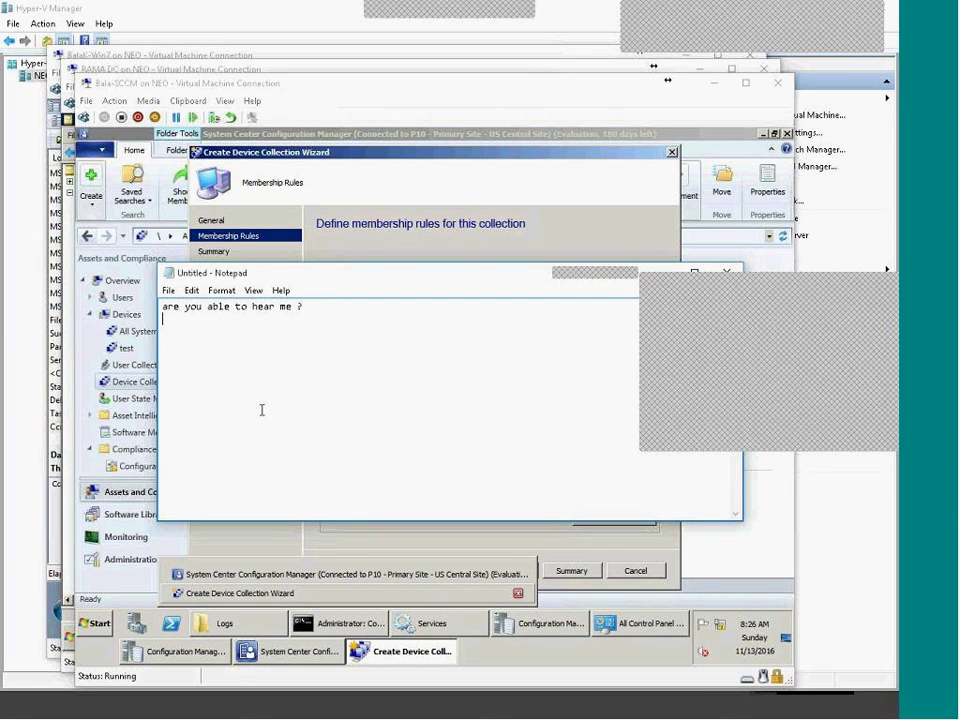
left_click(353, 305)
left_click(735, 116)
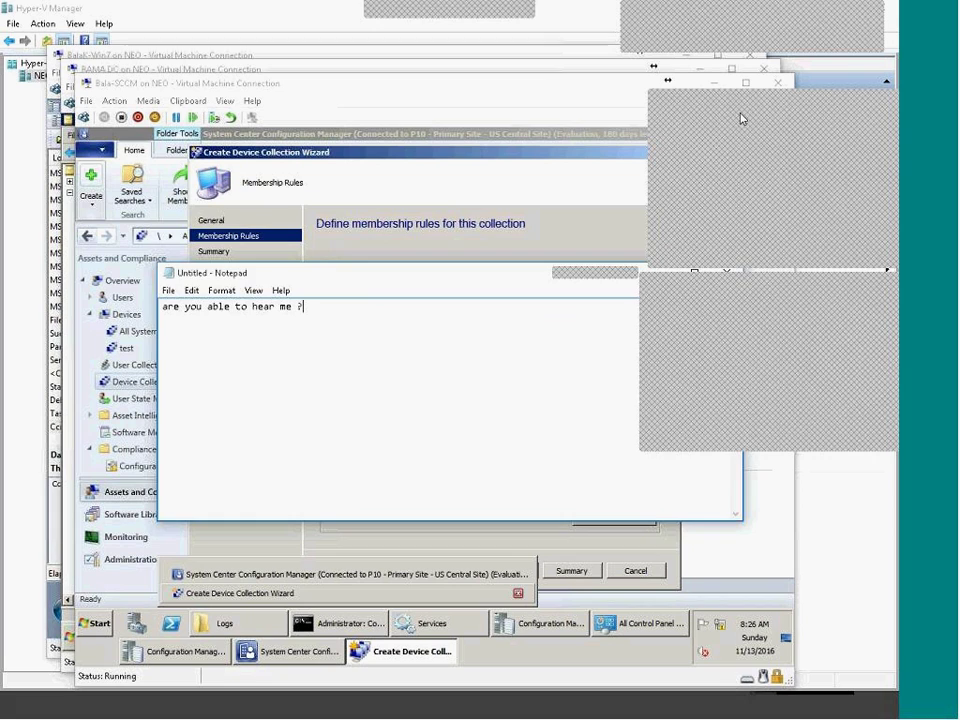